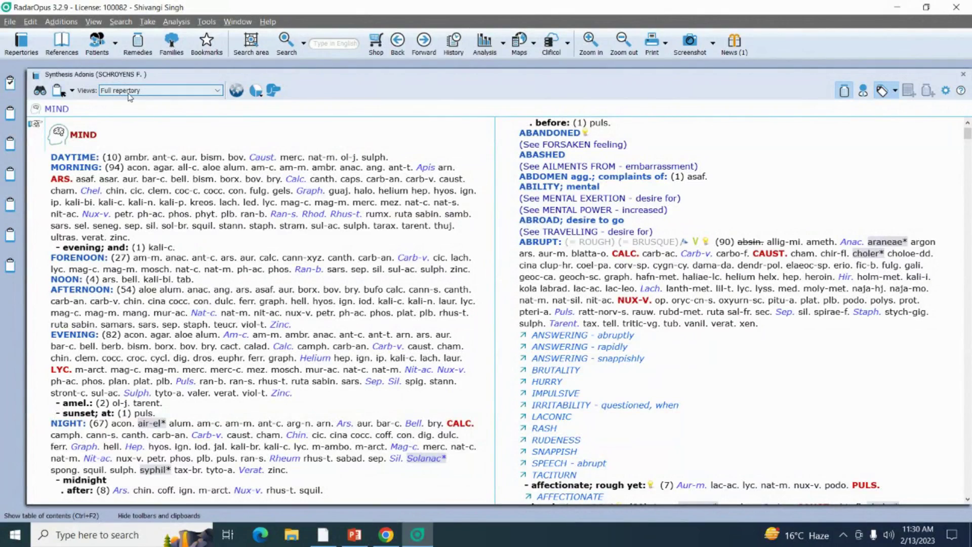
- Show the loaded repertories panel (83 documents), scrolled down to SCHROYENS Synthesis Adonis
mouse_move(177, 273)
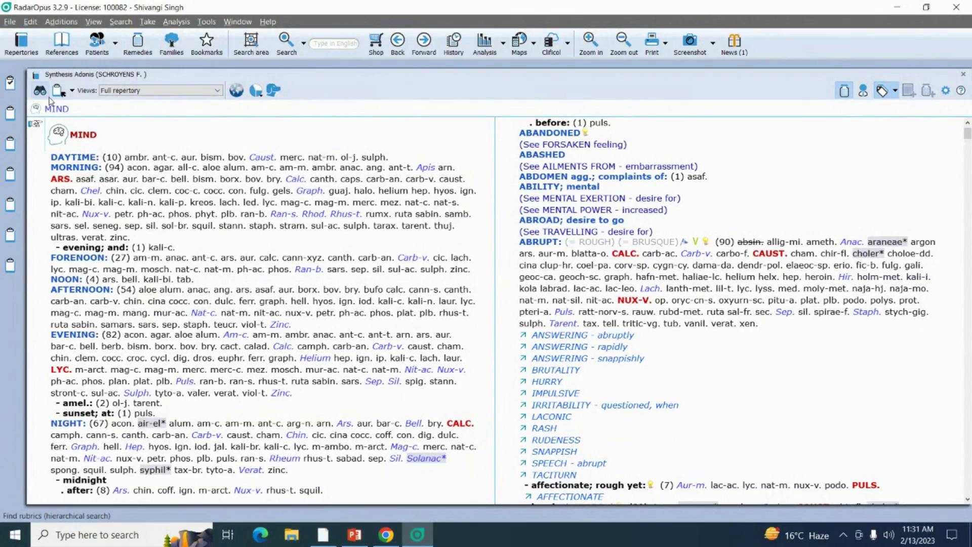
click(22, 44)
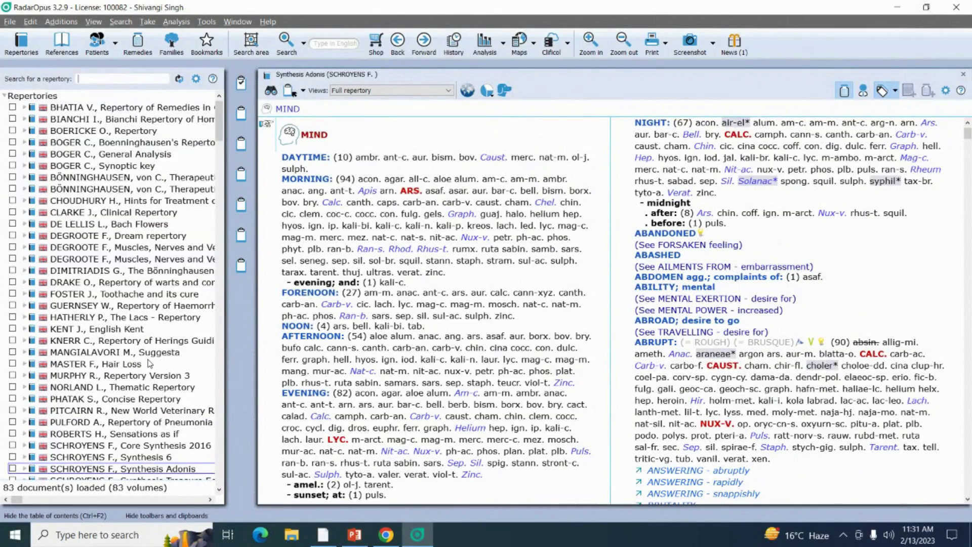
scroll(149, 363, down, 3)
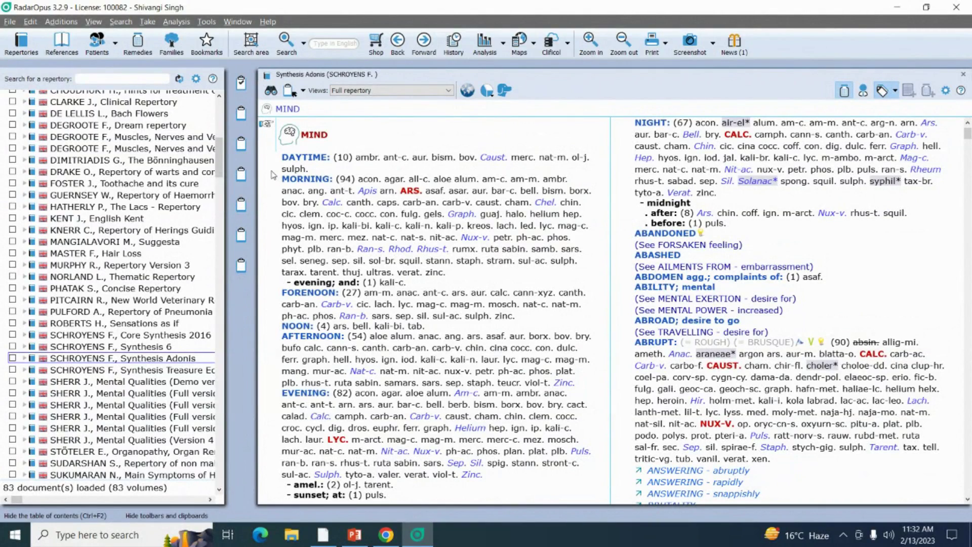
- Open the Synthesis Adonis rubric finder on the MIND chapter and browse its alphabetical rubrics
click(272, 92)
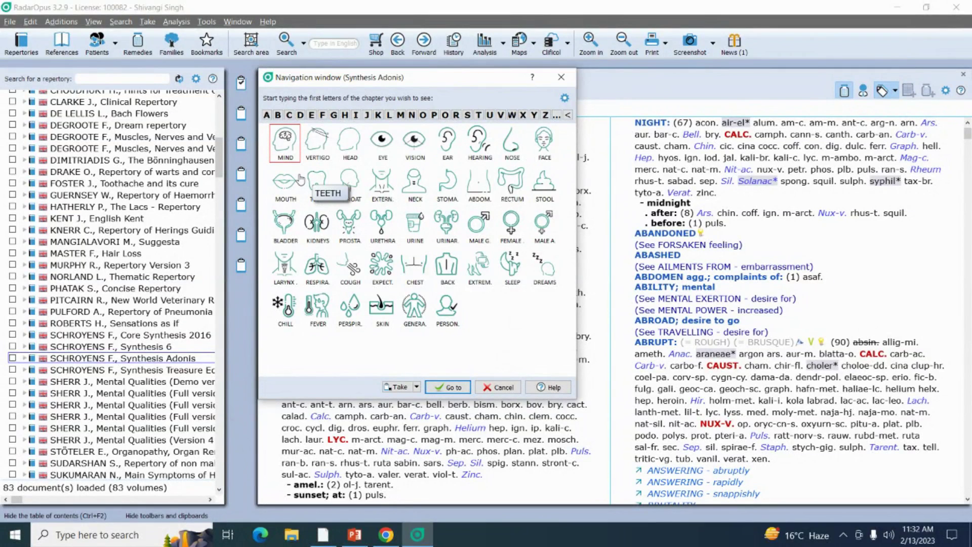
click(286, 150)
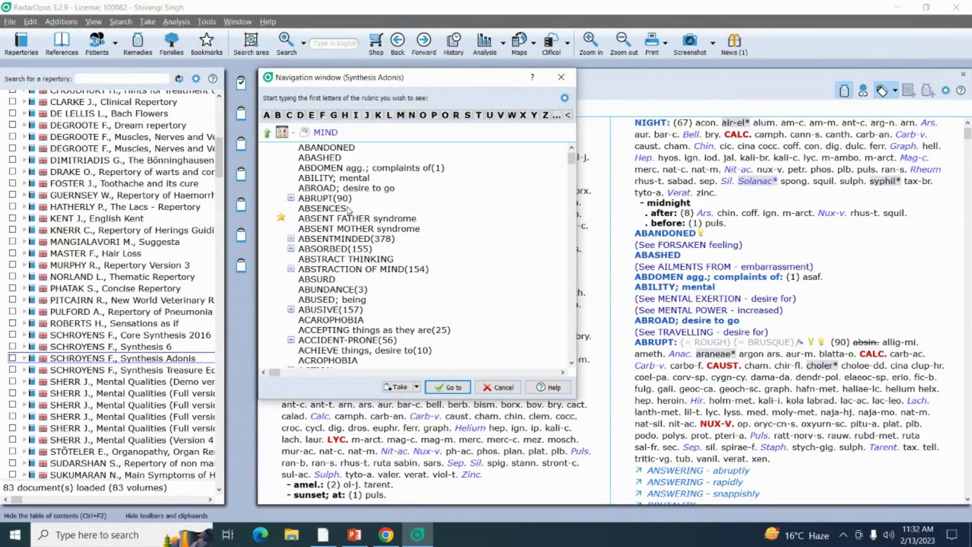
scroll(340, 329, down, 5)
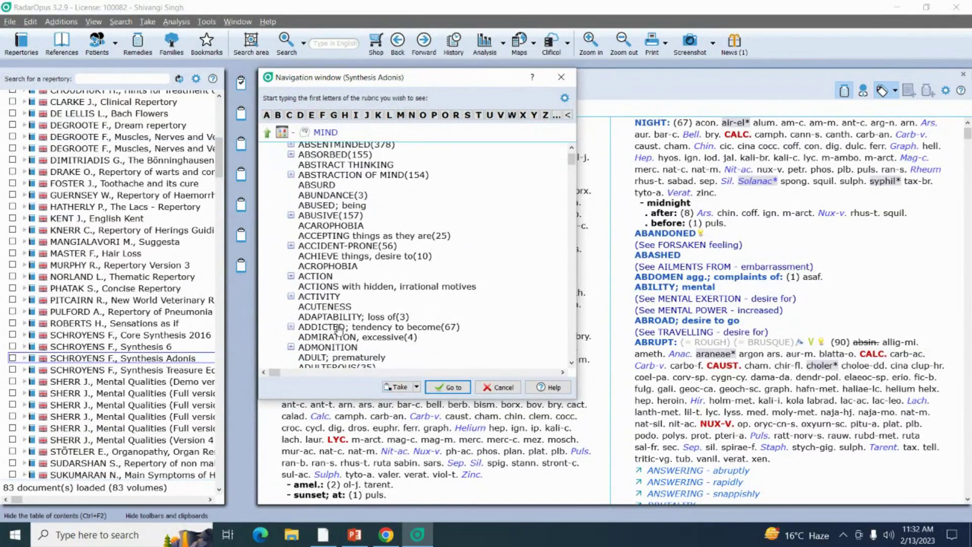
scroll(340, 329, down, 3)
scroll(339, 330, up, 7)
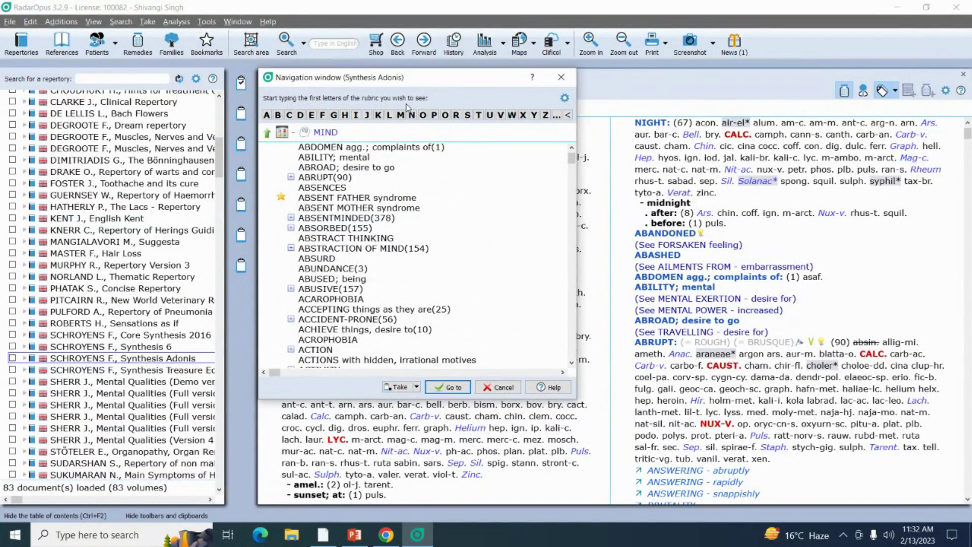
- Go to MIND – COMPANY – aversion to (466 remedies) and drag it onto Clipboard 1
click(290, 116)
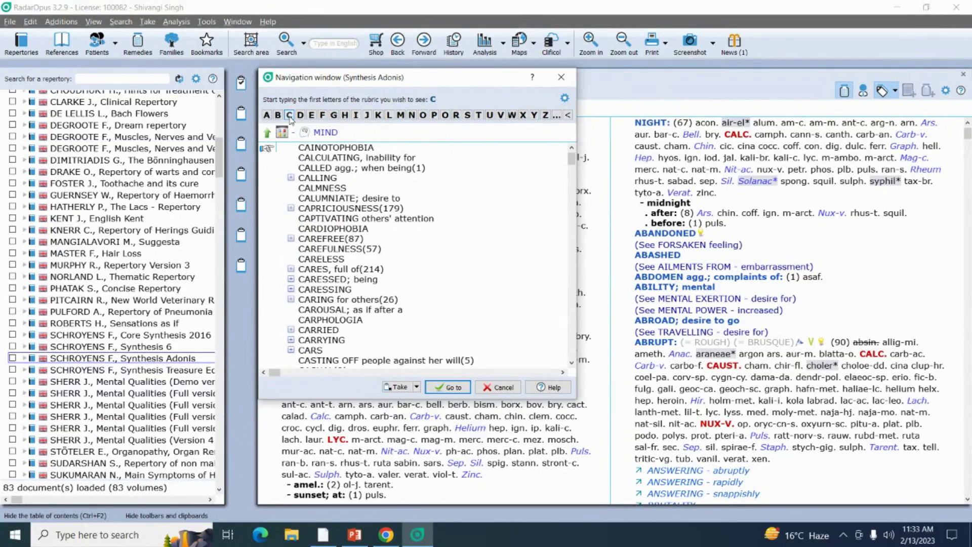
click(424, 116)
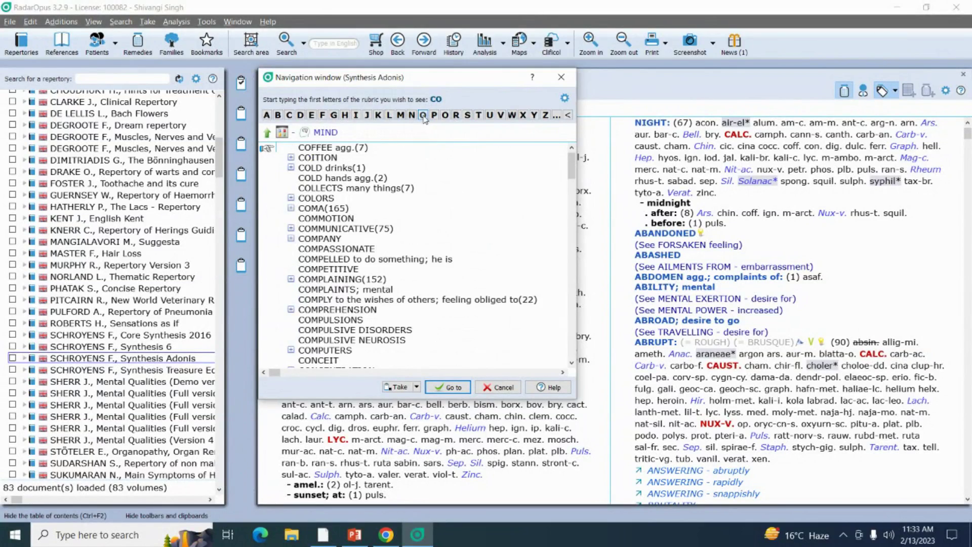
text(m)
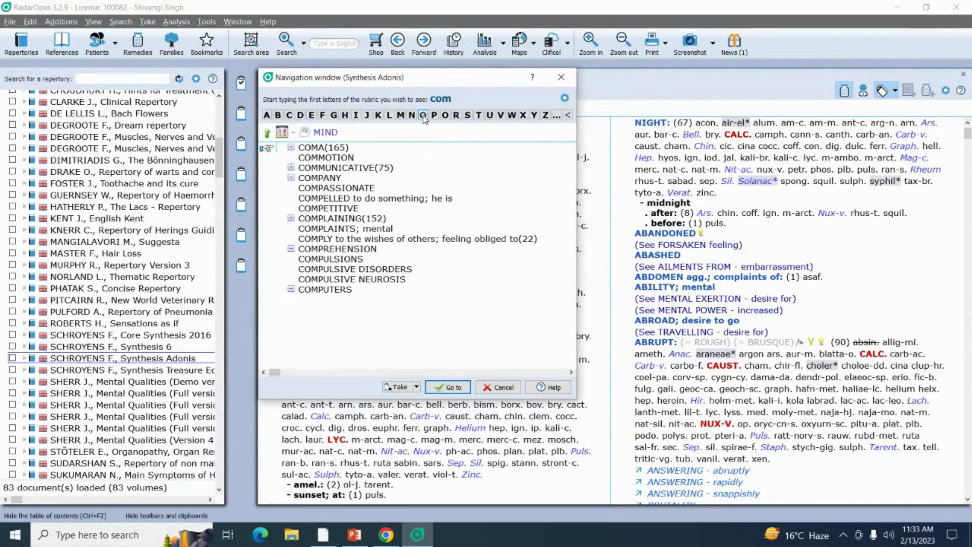
text(p)
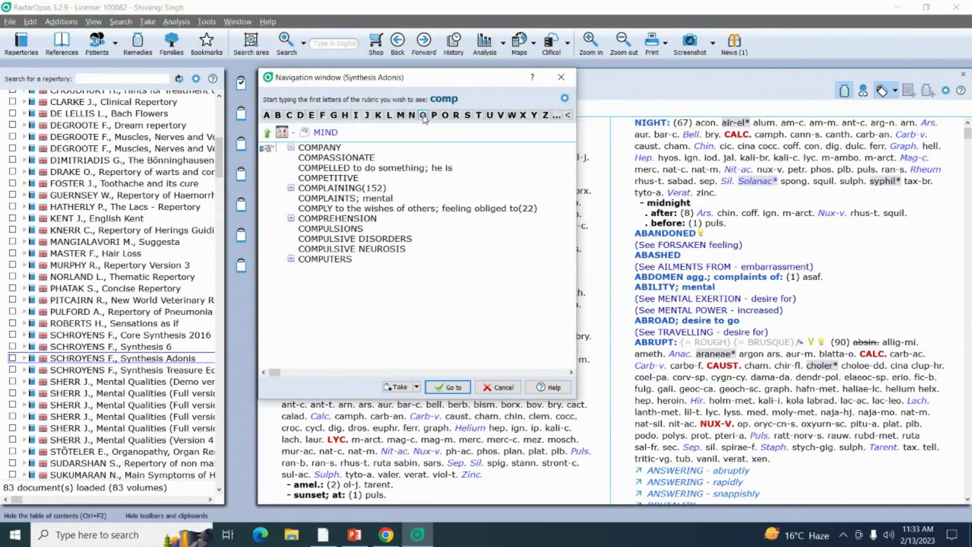
double_click(324, 148)
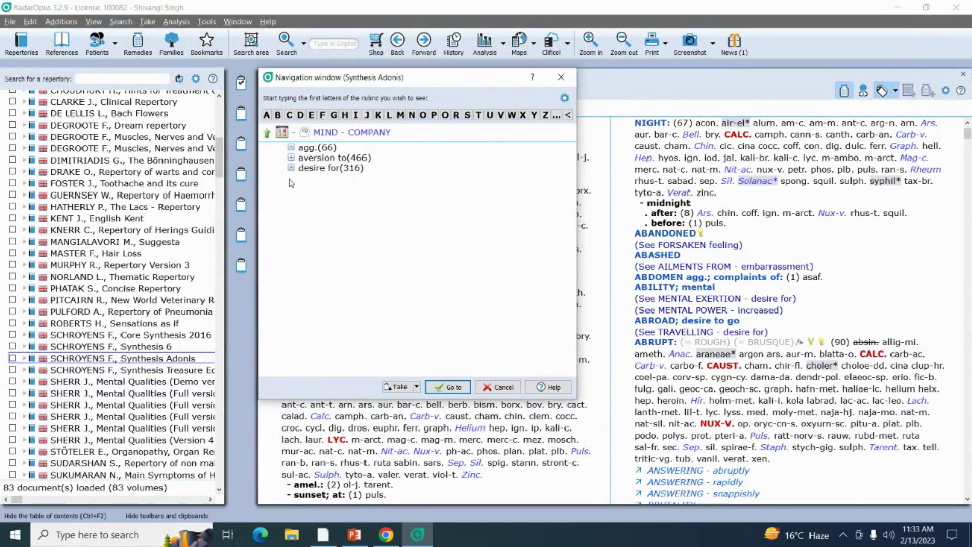
double_click(314, 159)
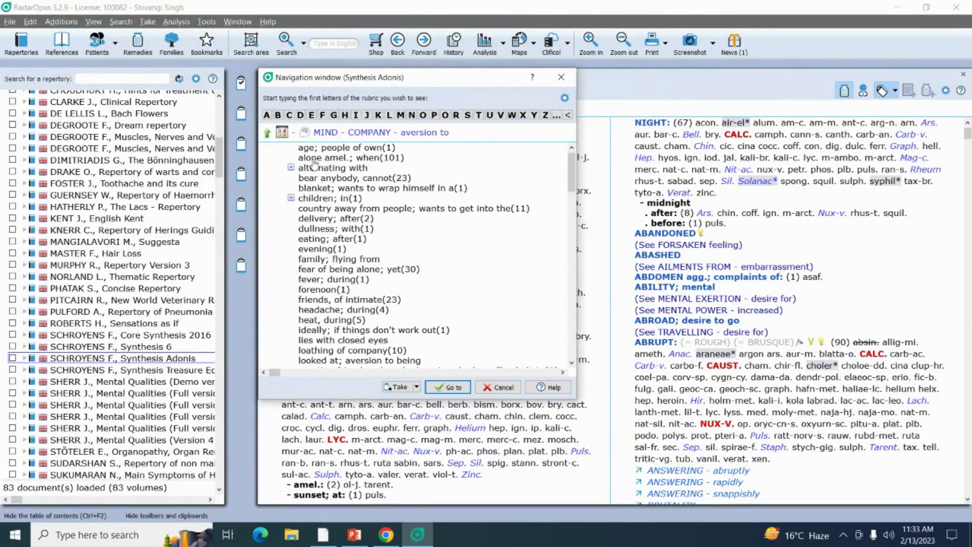
key(Return)
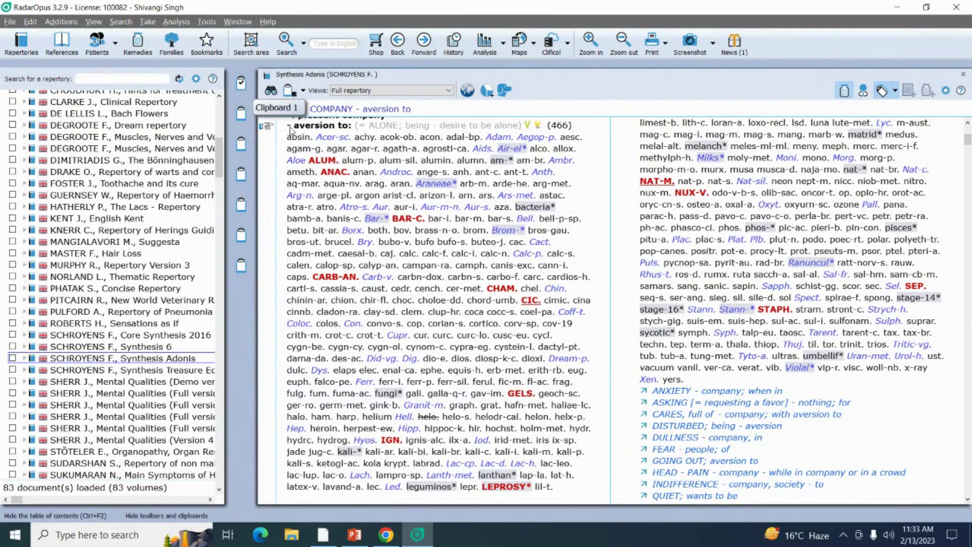
drag(291, 130, 241, 84)
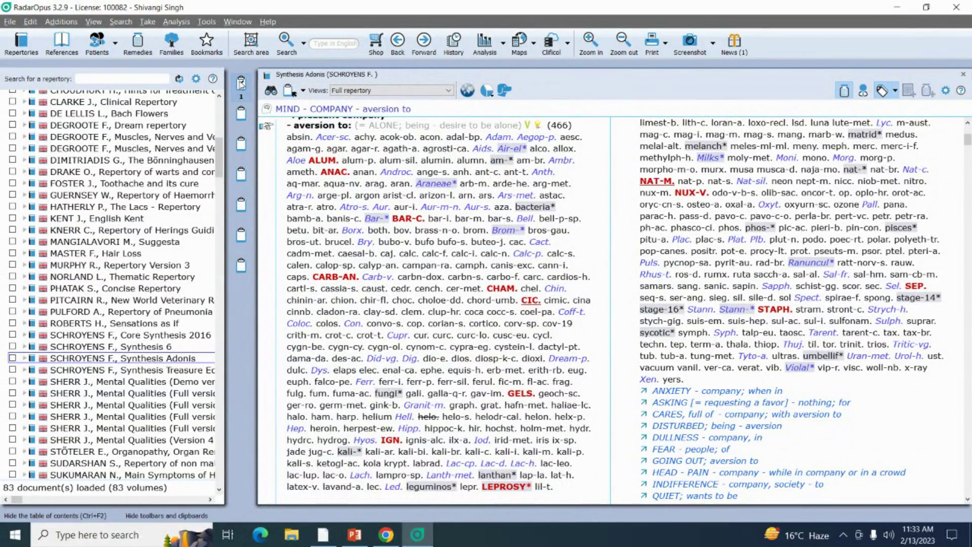
- Return the rubric finder to the chapter overview and enter HEAD – PAIN
click(425, 116)
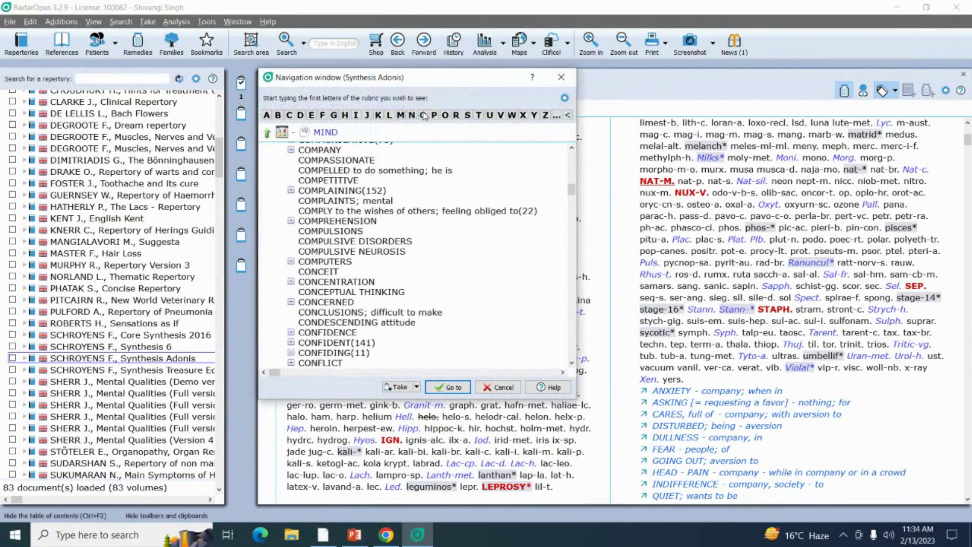
key(BackSpace)
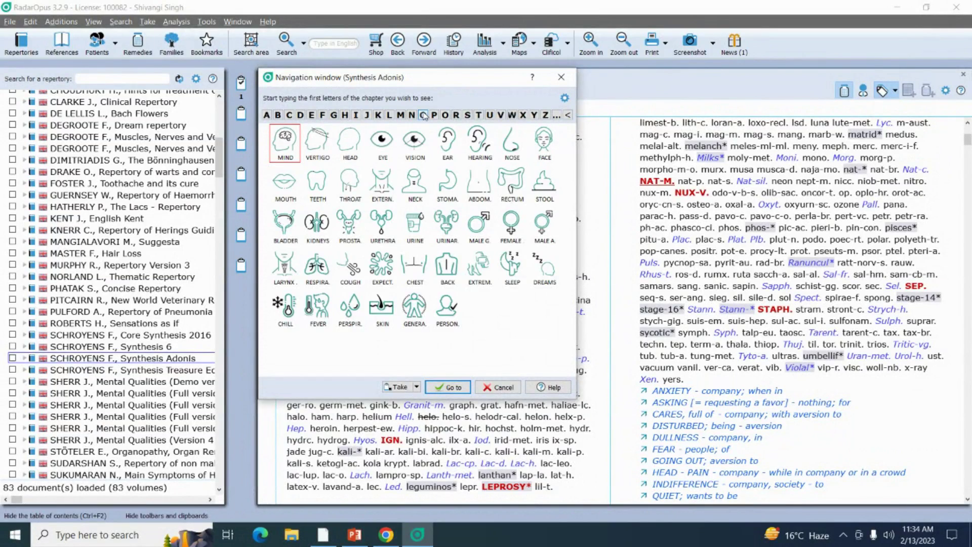
click(349, 147)
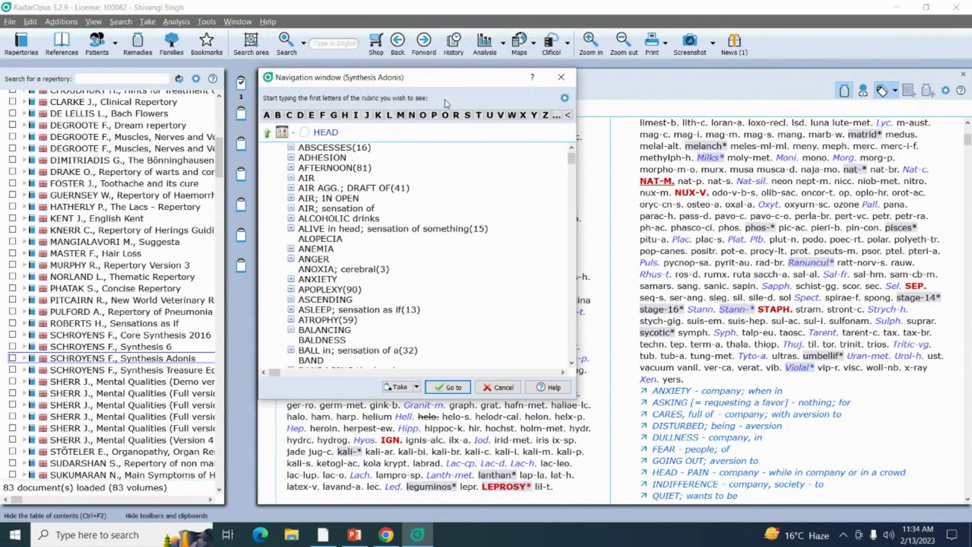
text(pain)
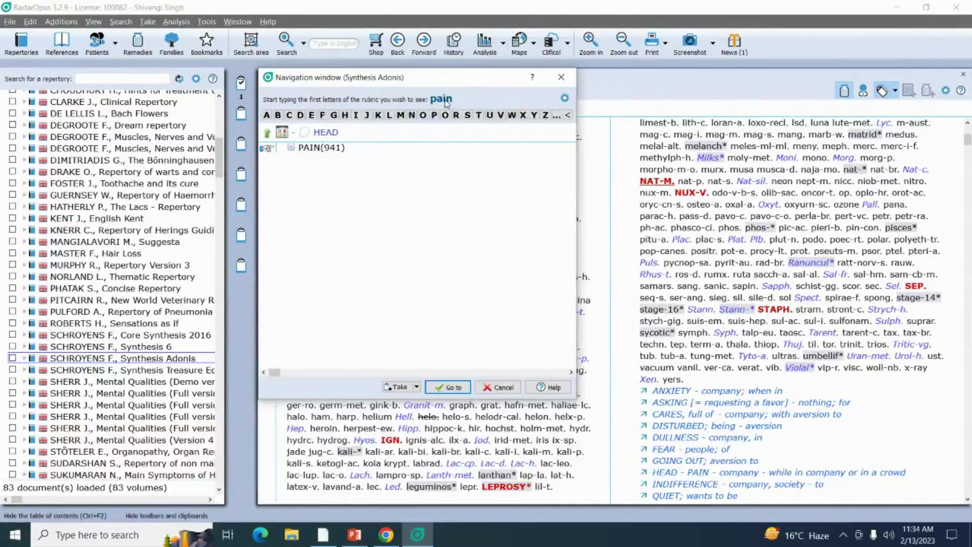
key(Return)
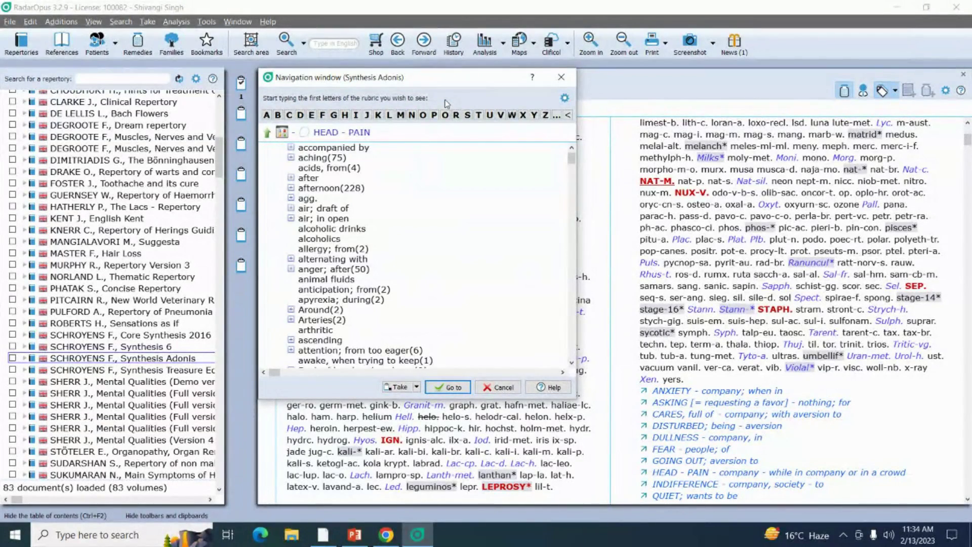
- Show HEAD – PAIN – periodical, then bring the navigation window back to all chapters
text(perio)
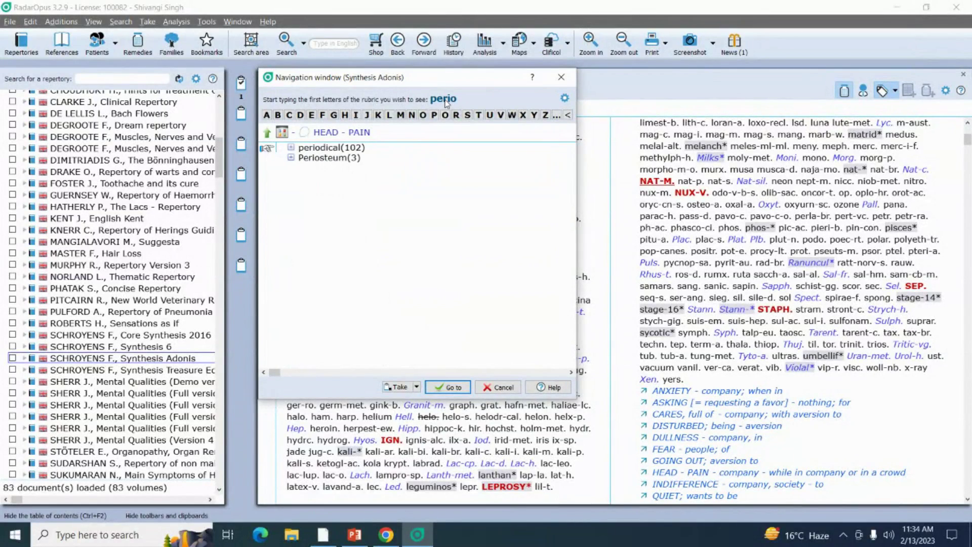
double_click(333, 148)
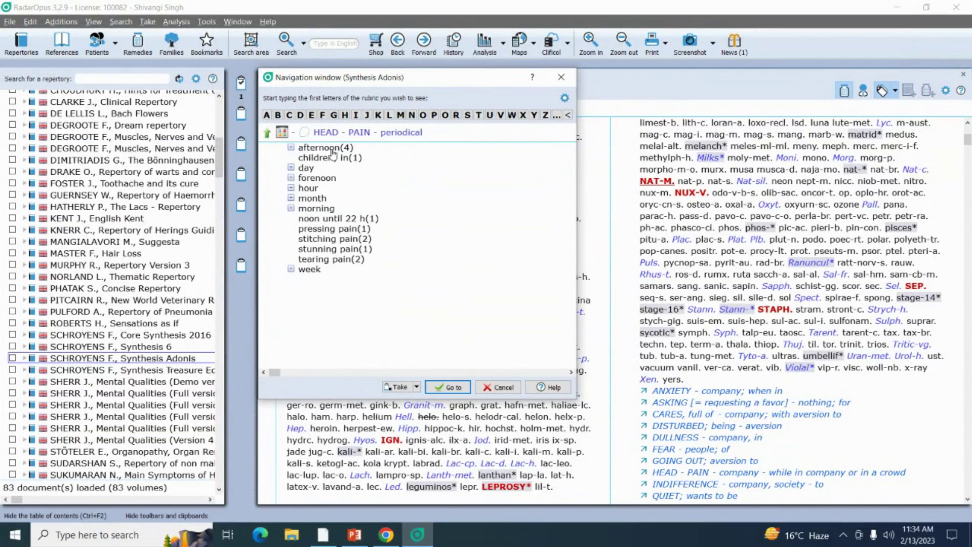
key(Return)
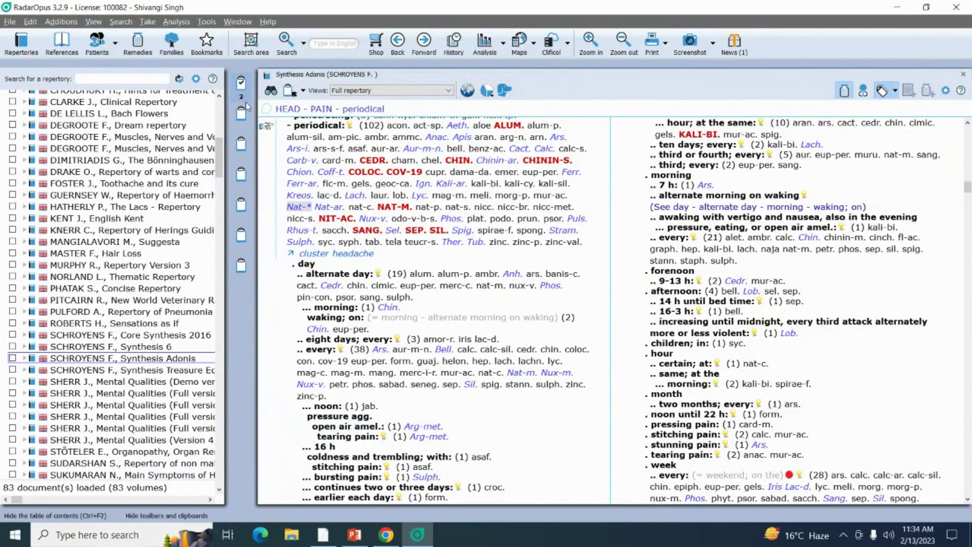
click(425, 112)
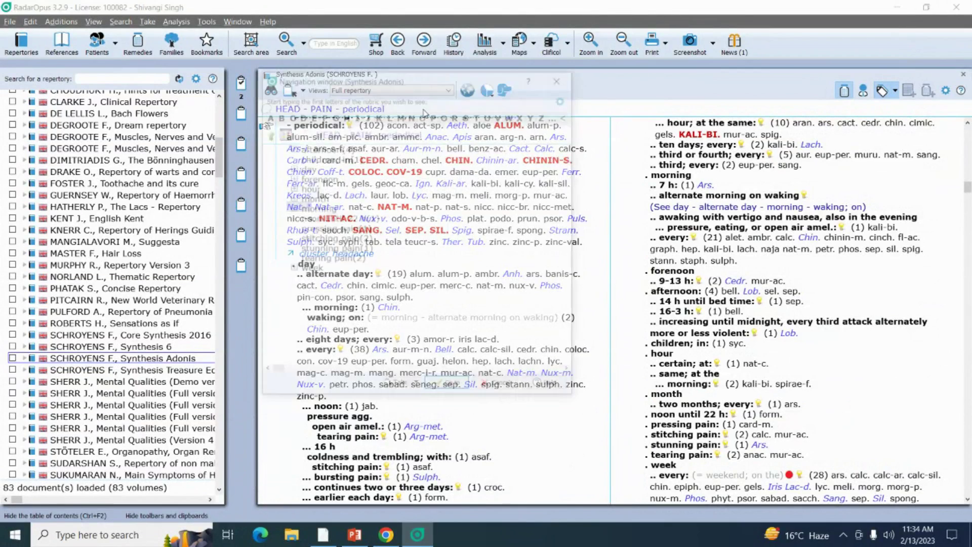
key(BackSpace)
key(BackSpace)
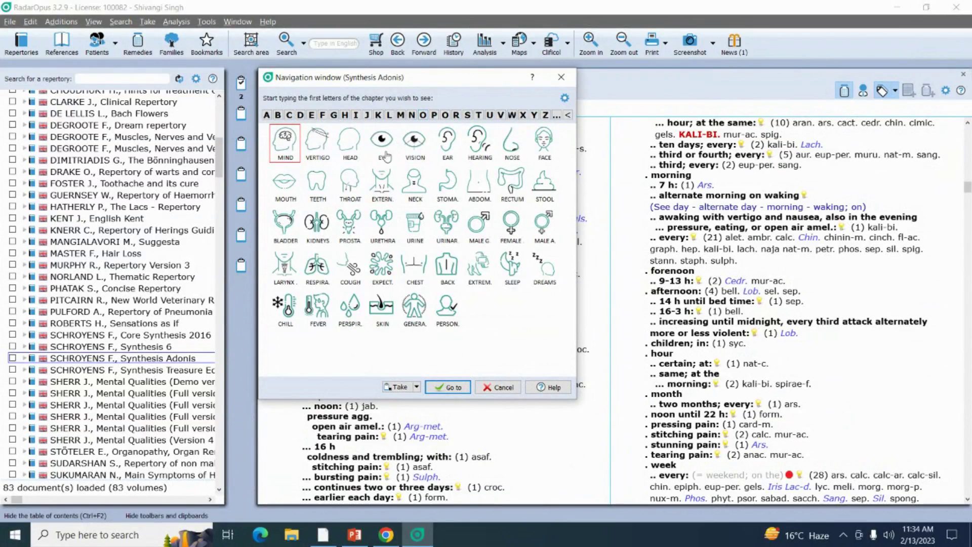
- Go to STOMACH – APPETITE – diminished (390 remedies) and take it, making 3 clipboard rubrics
click(448, 183)
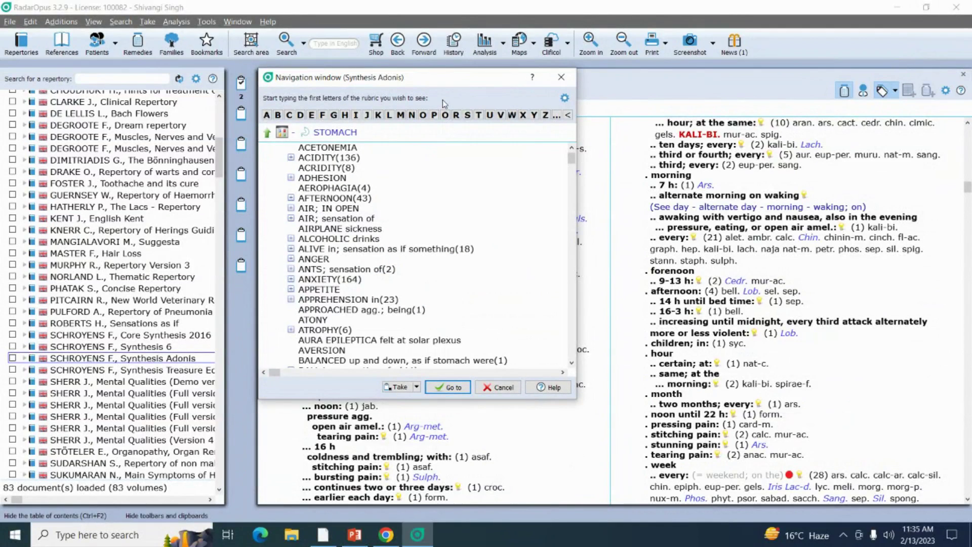
text(app)
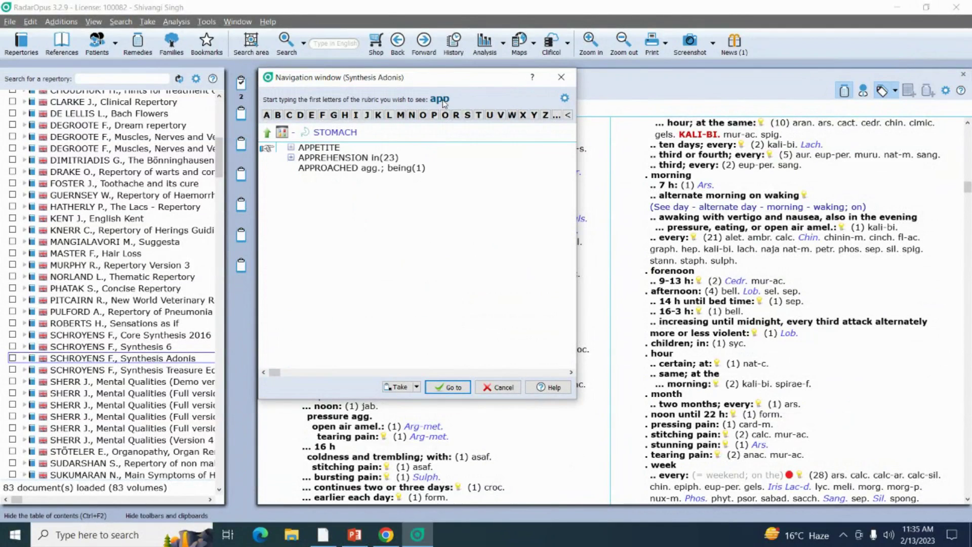
double_click(323, 150)
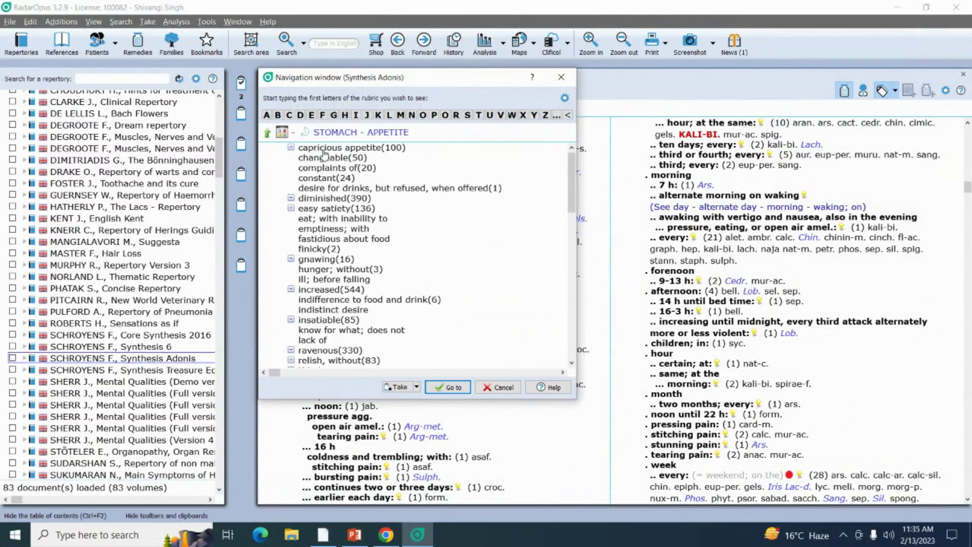
text(dimi)
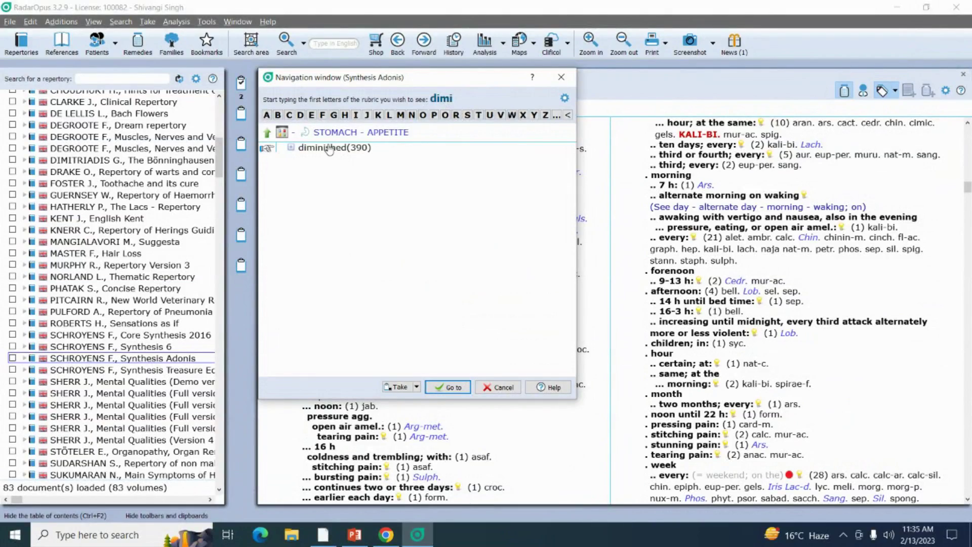
double_click(329, 148)
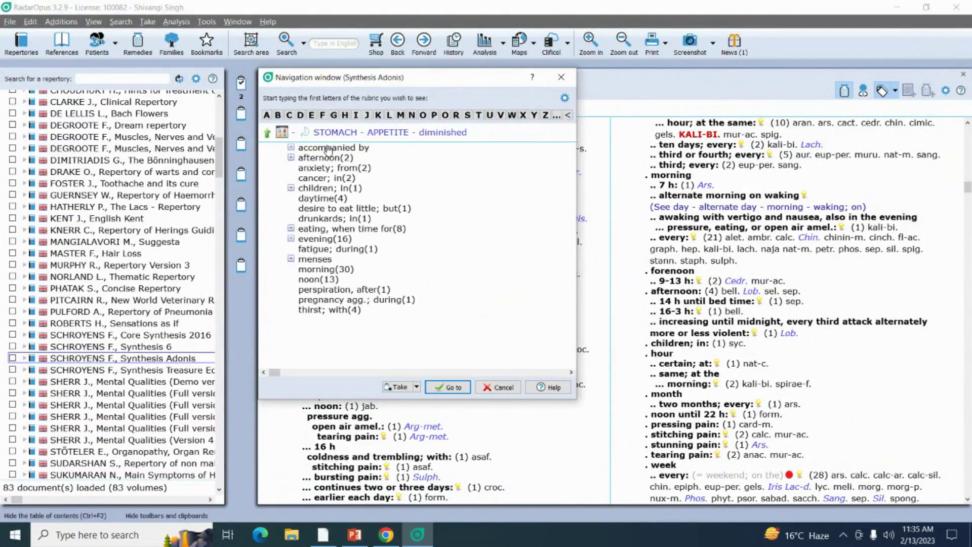
key(Return)
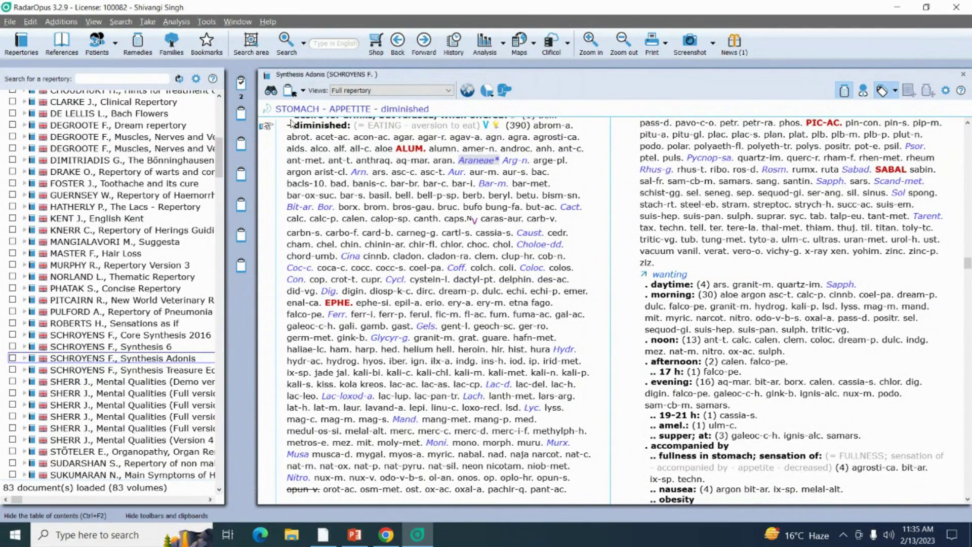
click(288, 93)
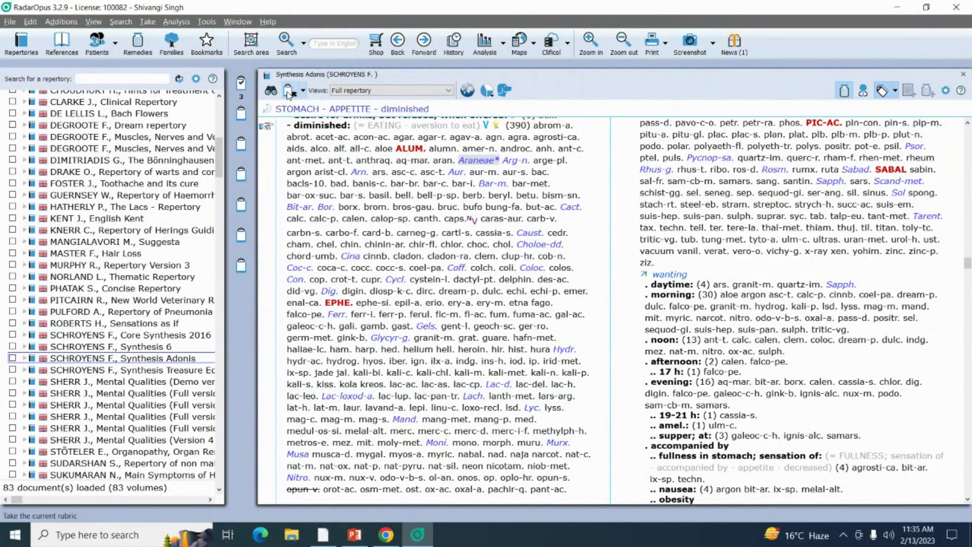
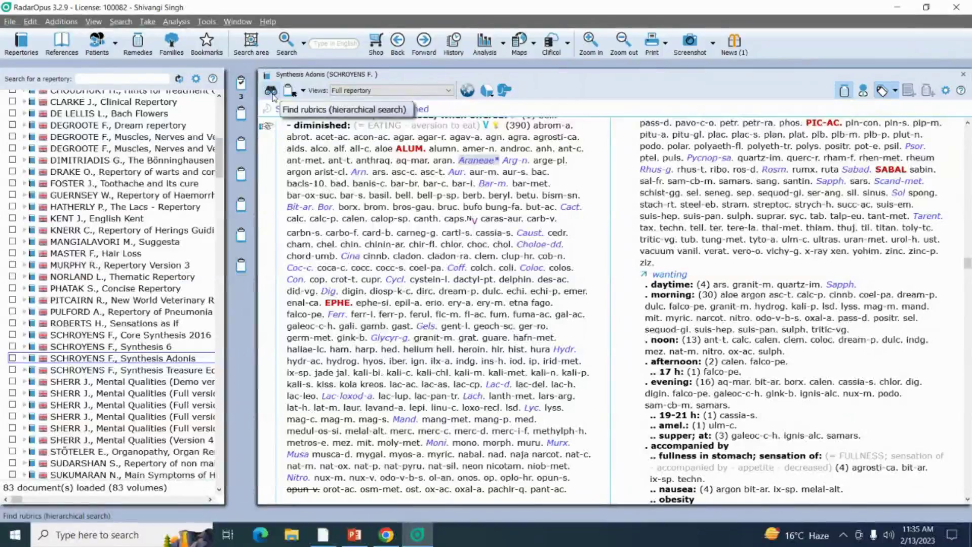
click(272, 93)
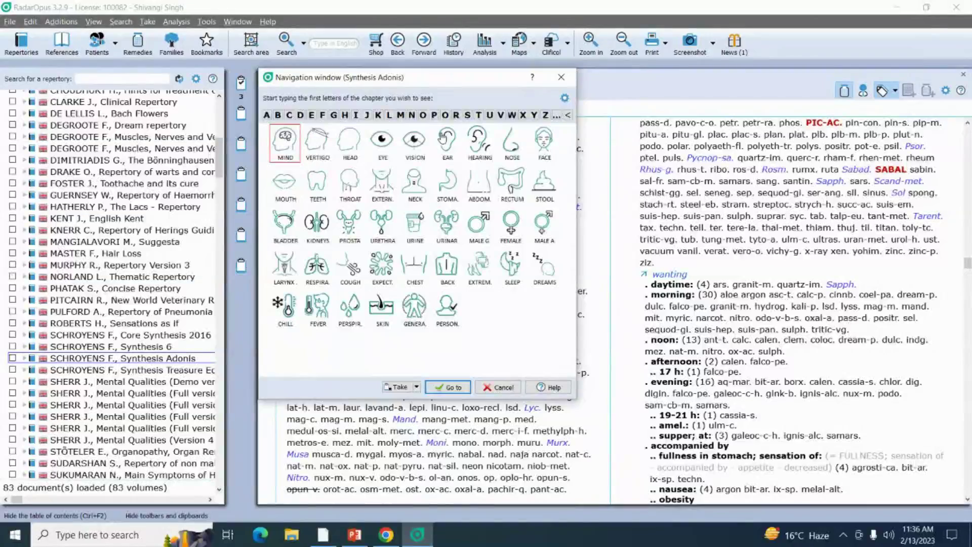
click(560, 77)
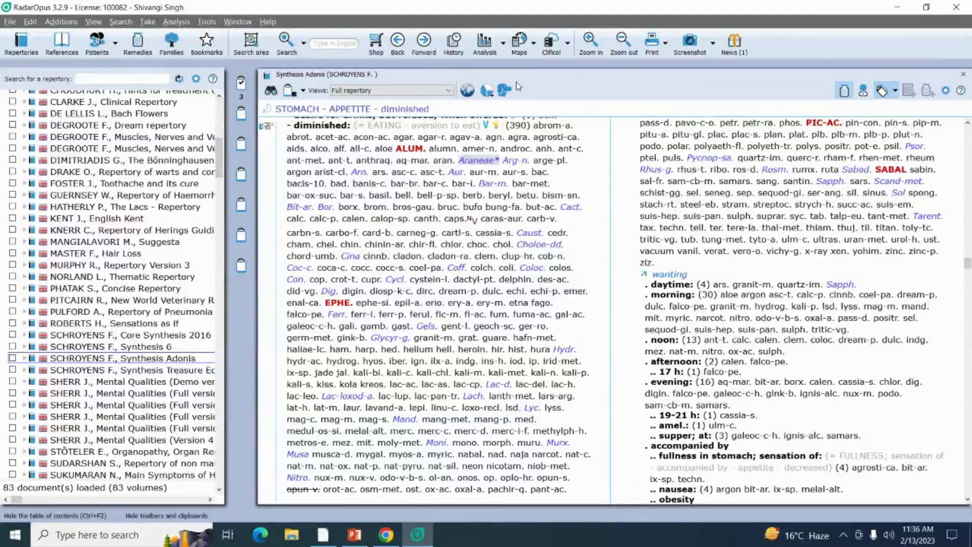
- Search the repertory for 'nose coryza' from the toolbar search box
click(325, 43)
text(ose coryza)
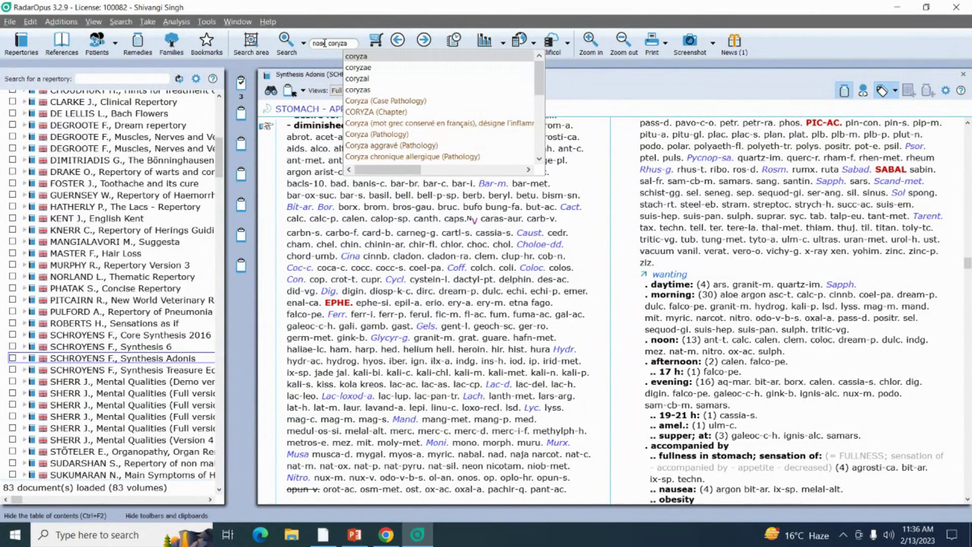
key(Return)
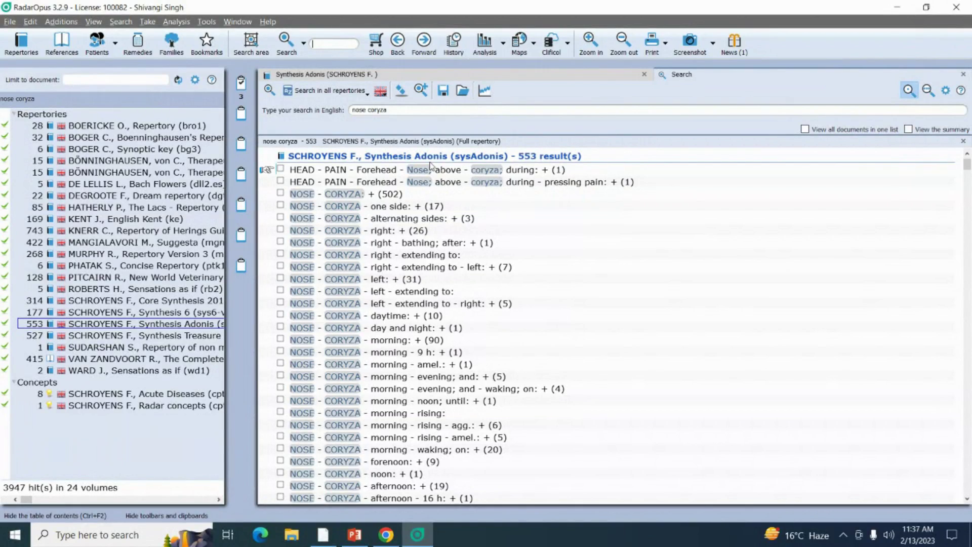
- Add the NOSE - CORYZA (502) rubric to Clipboard 1 by dragging it there
click(304, 197)
mouse_move(375, 196)
drag(295, 198, 241, 83)
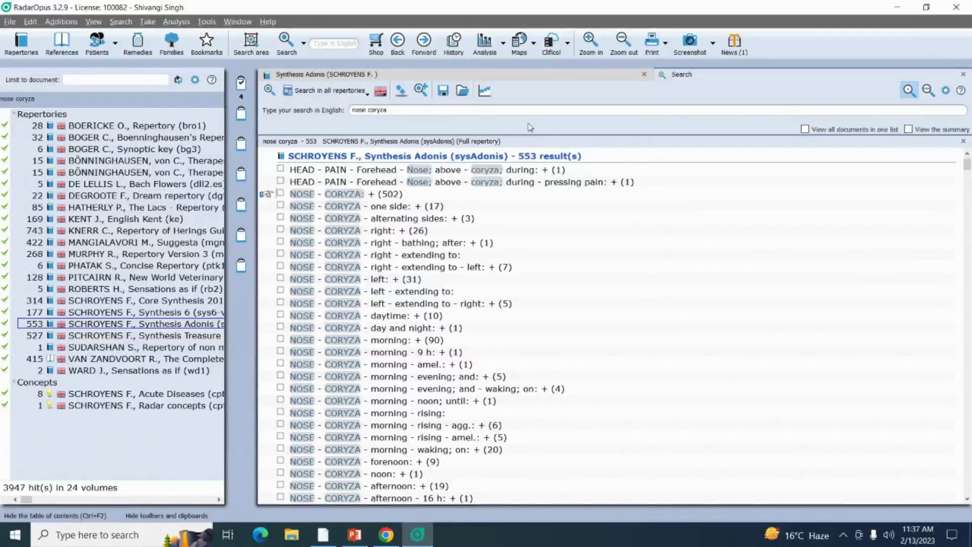
- Switch the search type to Advanced search from the Search dropdown
click(305, 44)
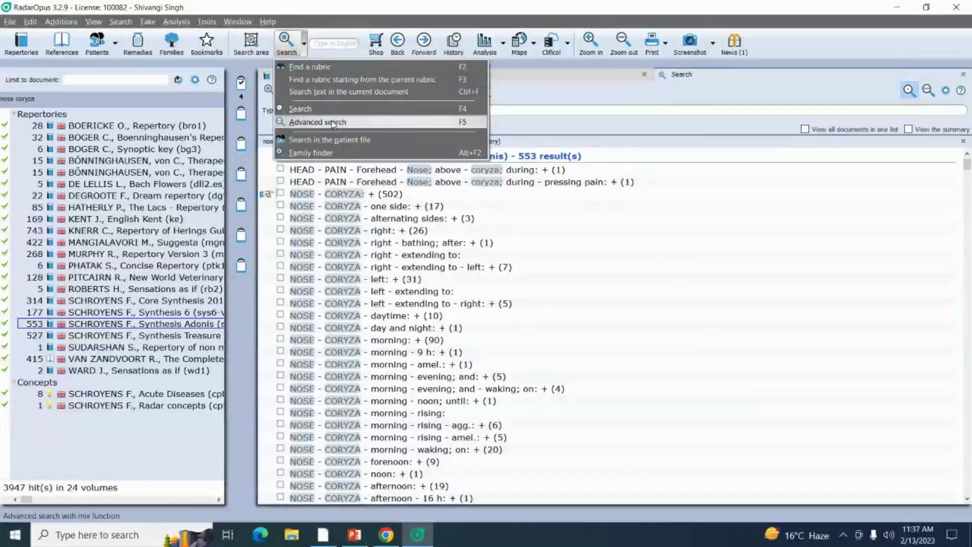
click(333, 123)
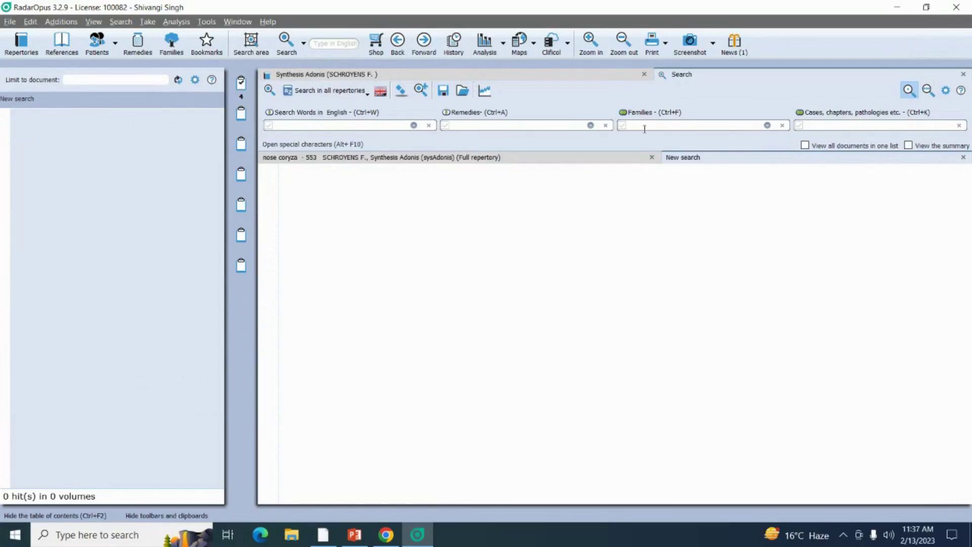
- Close the nose coryza results, search words 'lachrymation' and 'daytime', and add EYE - LACHRYMATION - daytime only to Clipboard 1
click(652, 157)
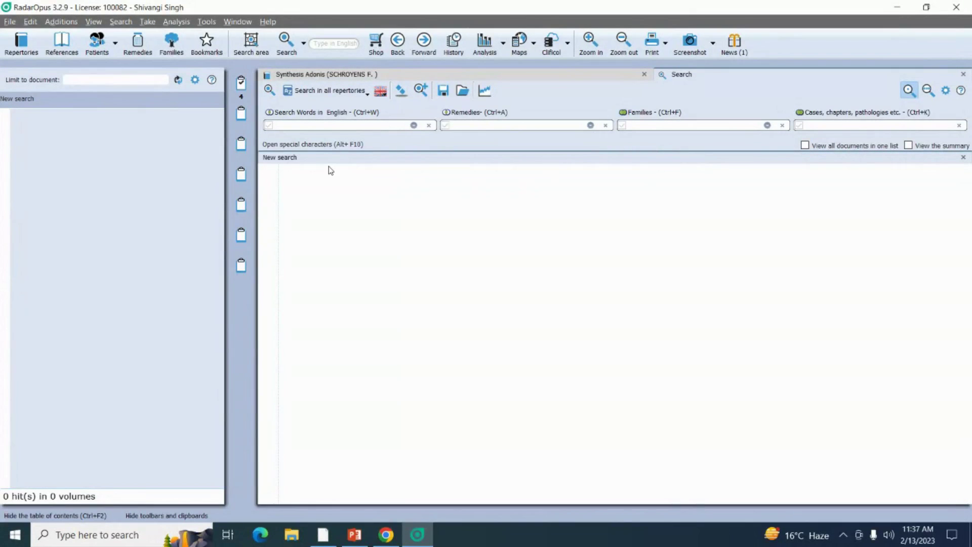
click(291, 125)
text(lachrymation)
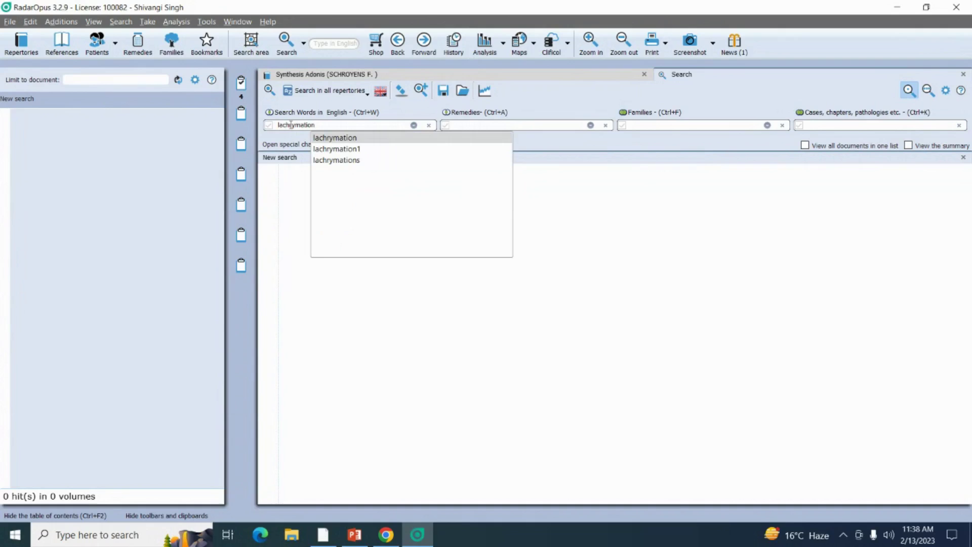
key(Return)
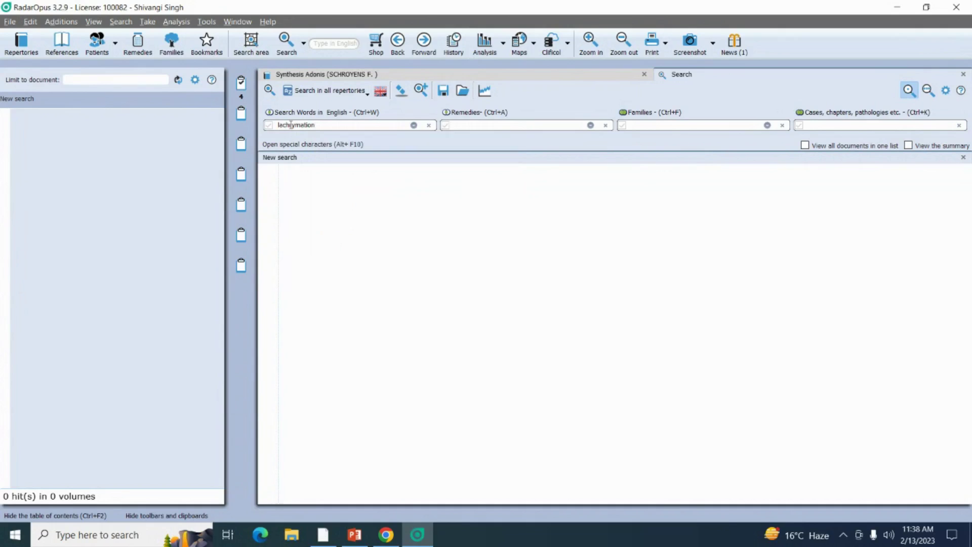
text(daytime)
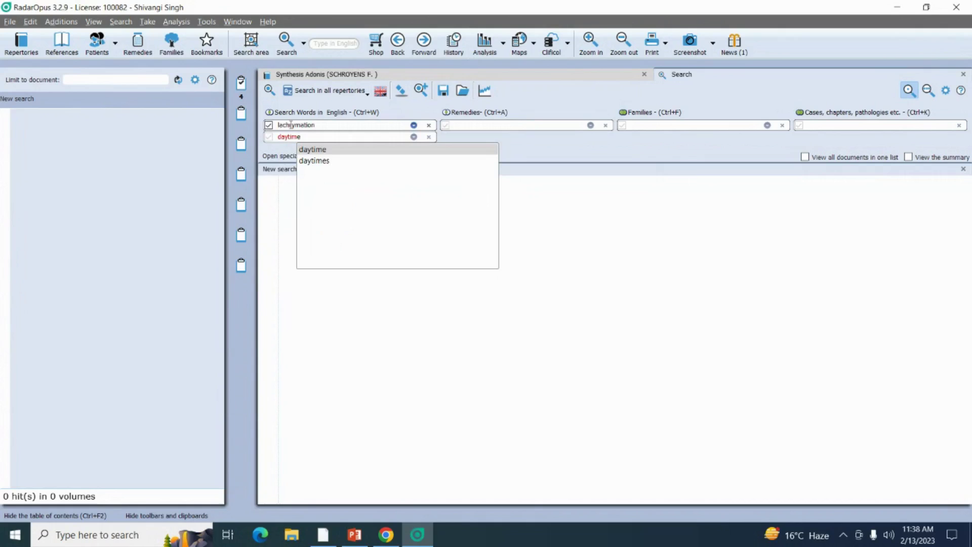
key(Return)
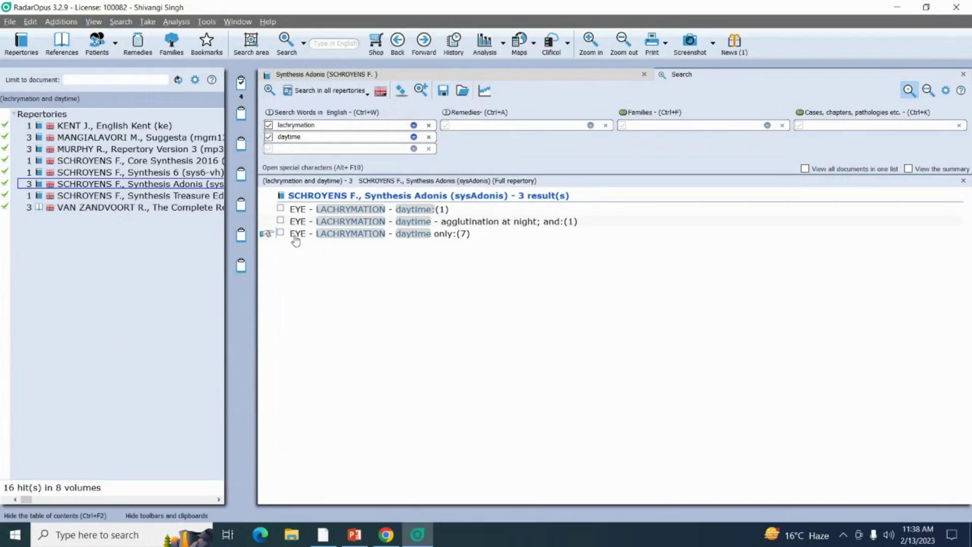
drag(296, 237, 241, 84)
- Open the Clipboard 1 analysis and select the HEAD - PAIN - periodical rubric
click(241, 82)
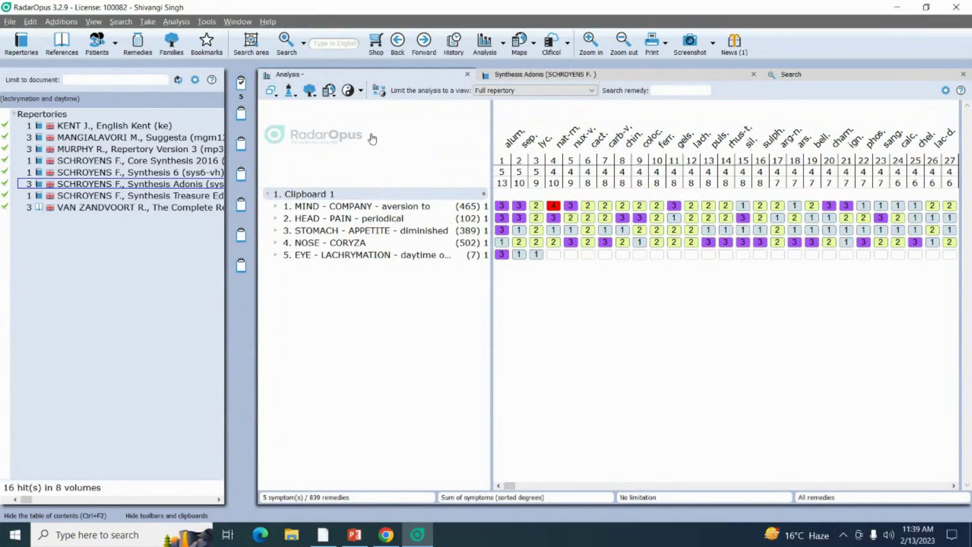
click(310, 222)
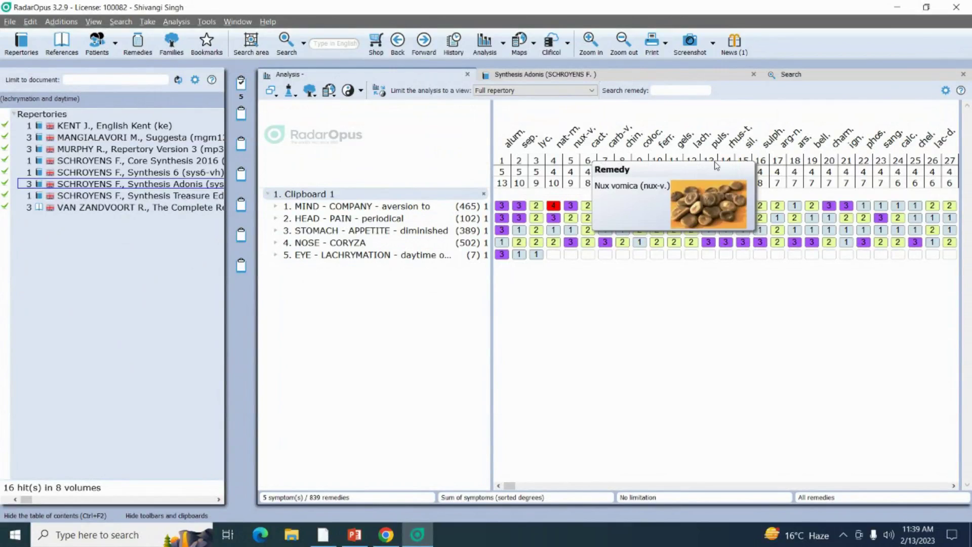
- Open the alum. remedy page and scroll through the Alumina keynotes
double_click(516, 144)
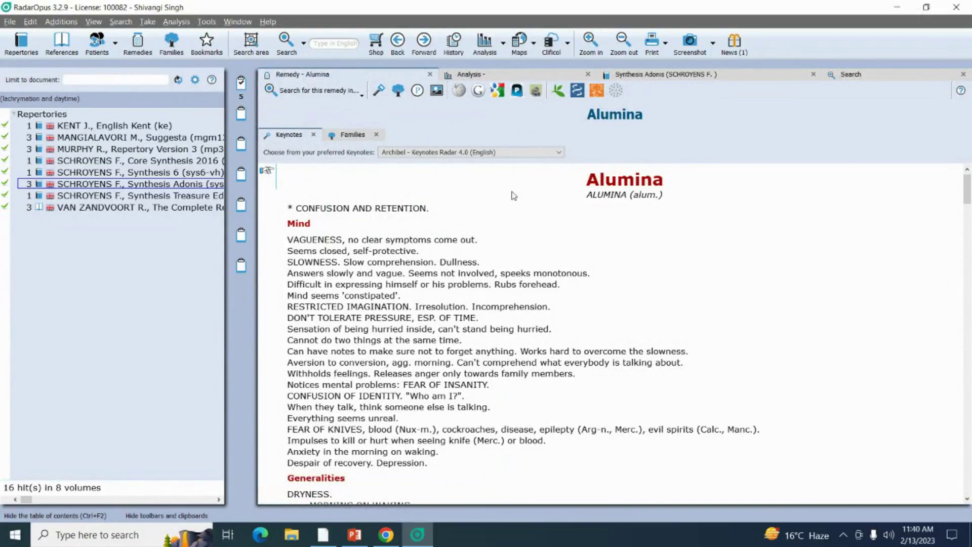
scroll(517, 316, down, 6)
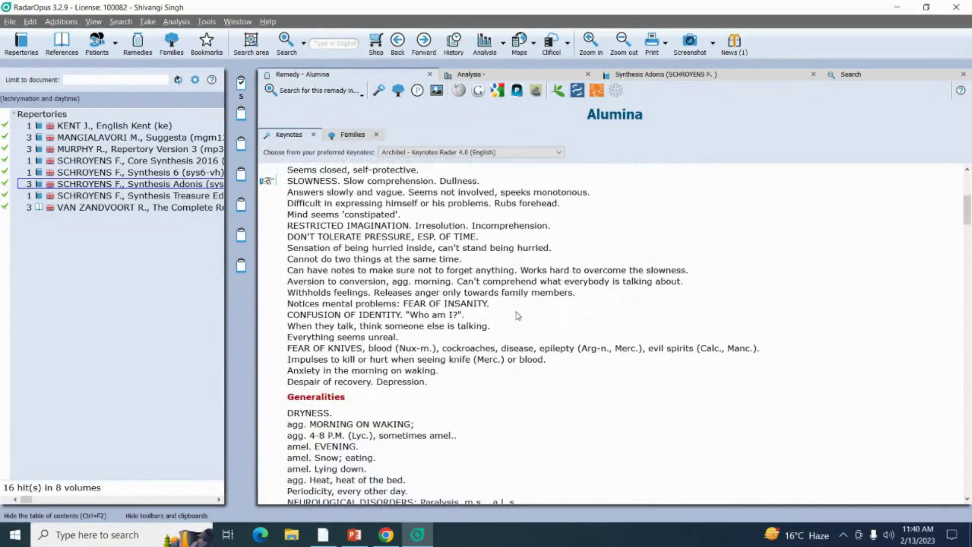
scroll(517, 316, down, 5)
scroll(518, 316, up, 10)
scroll(517, 316, up, 2)
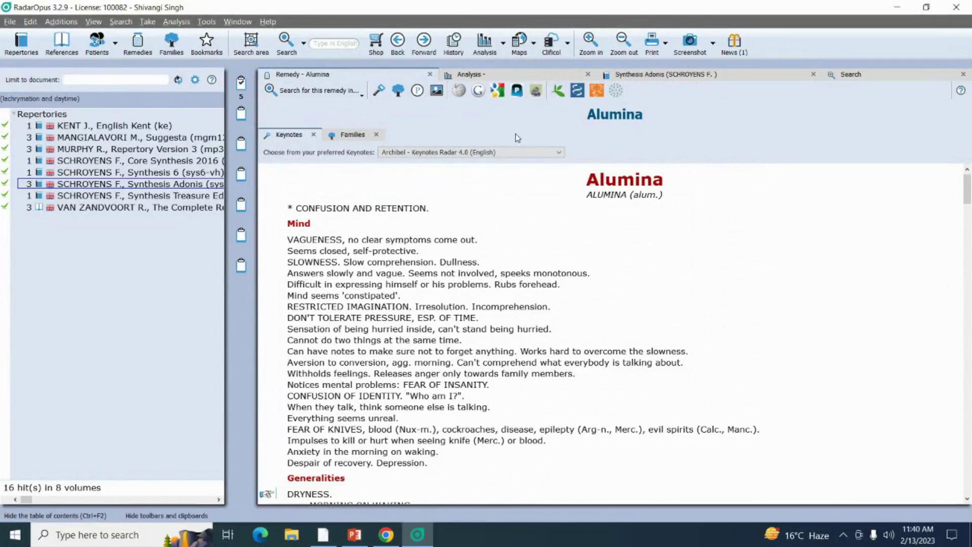
- Open the chin. keynotes from the analysis grid, review them, and return to the analysis
click(491, 76)
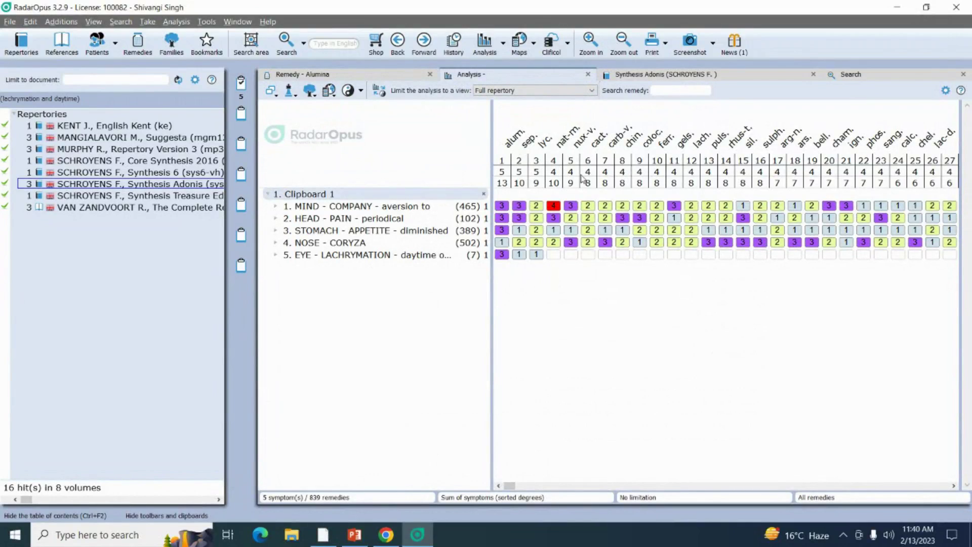
mouse_move(634, 152)
double_click(636, 146)
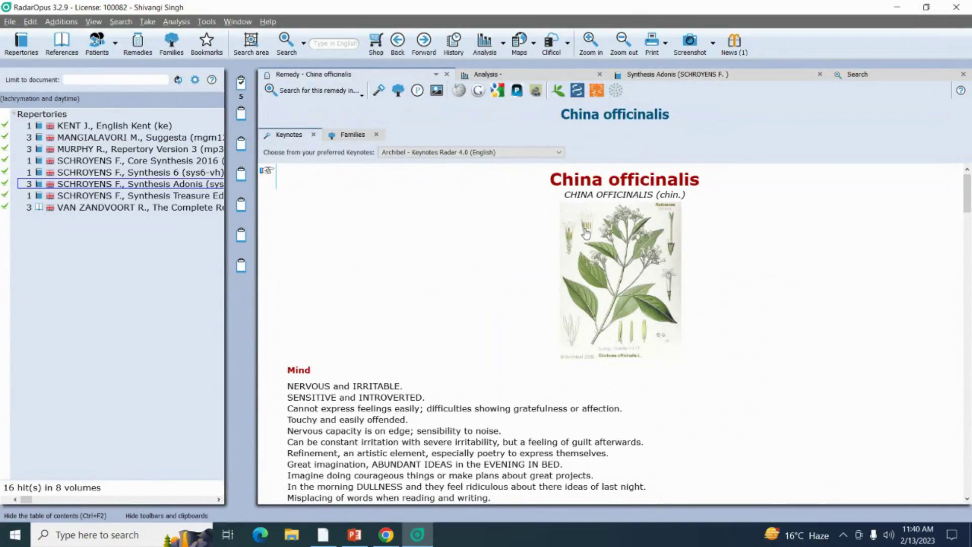
scroll(480, 343, down, 5)
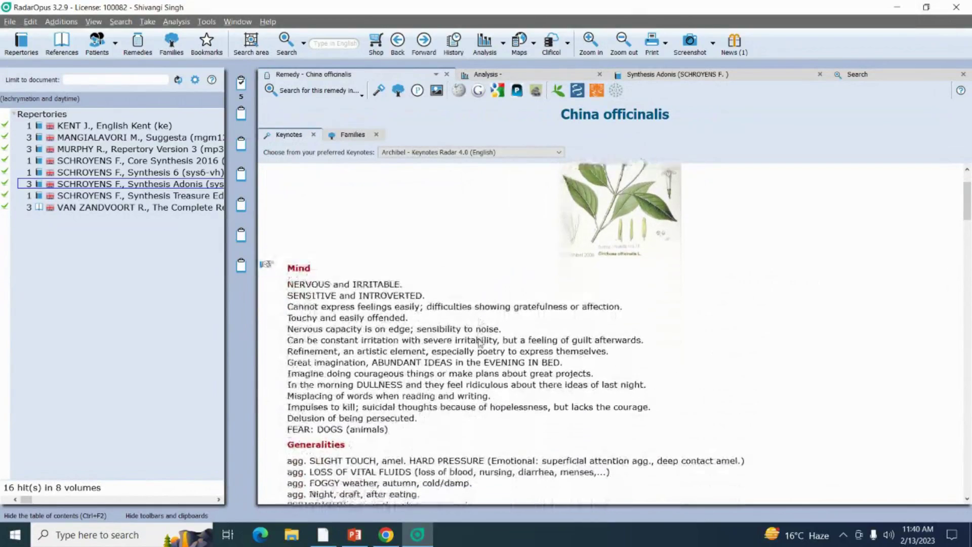
scroll(480, 342, down, 6)
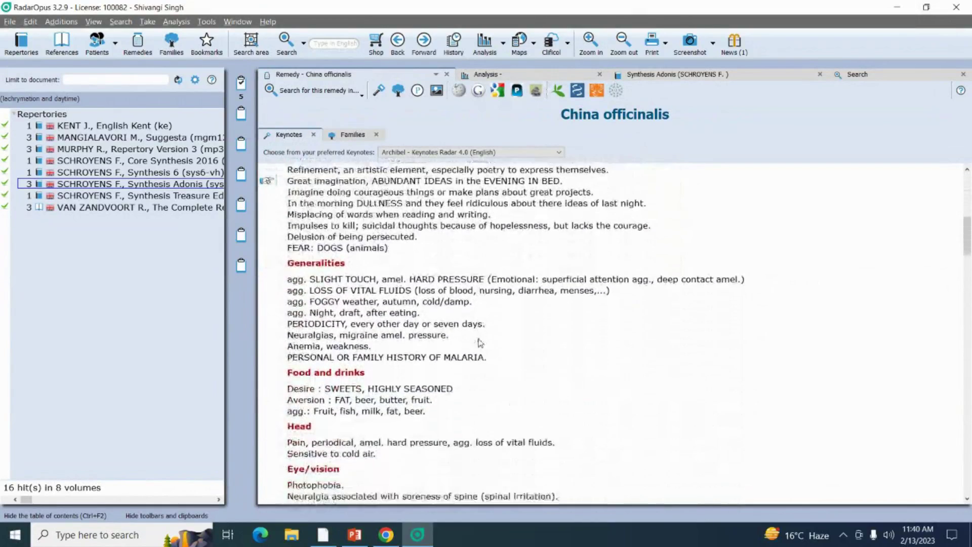
scroll(480, 343, up, 12)
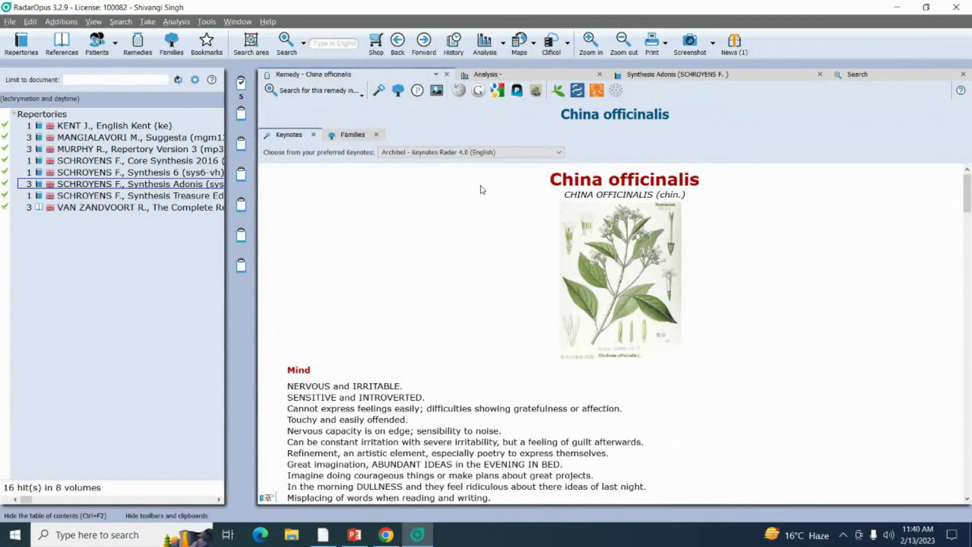
click(504, 79)
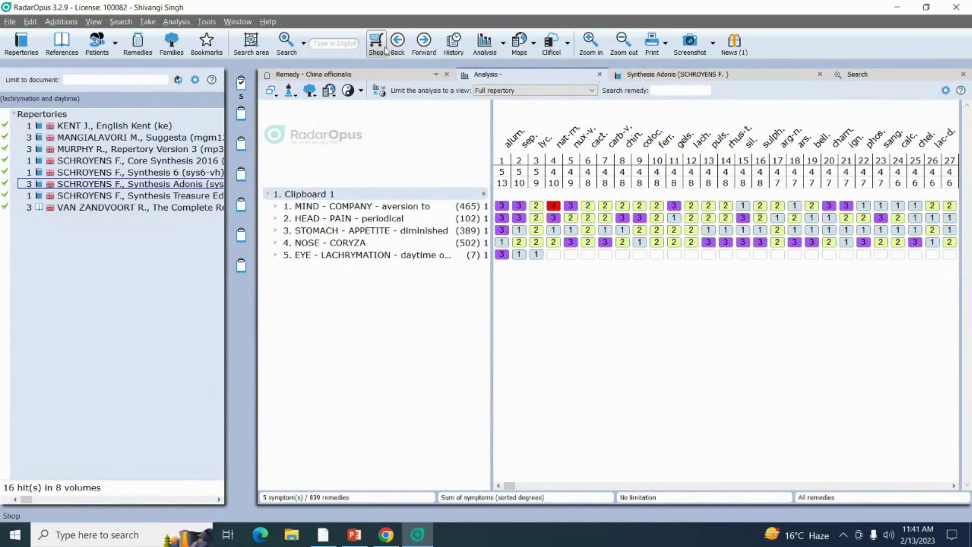
- Save the current analysis to a new patient, entering the patient's first and last name
click(504, 45)
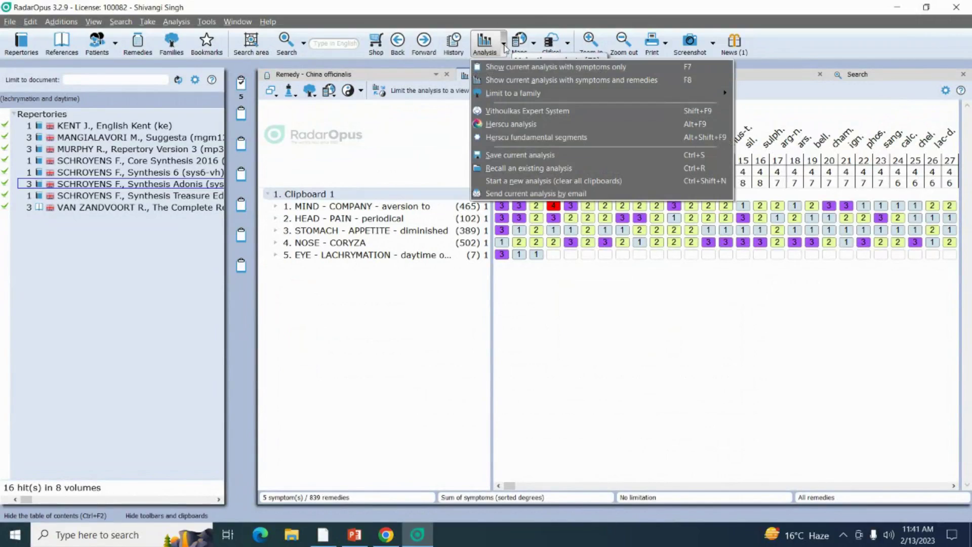
click(513, 156)
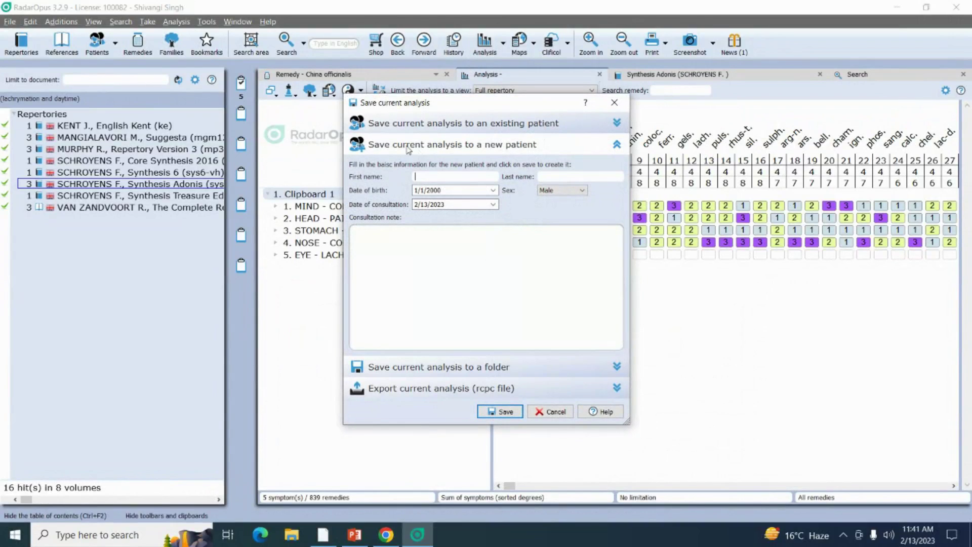
click(416, 178)
text(mutki)
click(567, 177)
text(sinha)
click(502, 412)
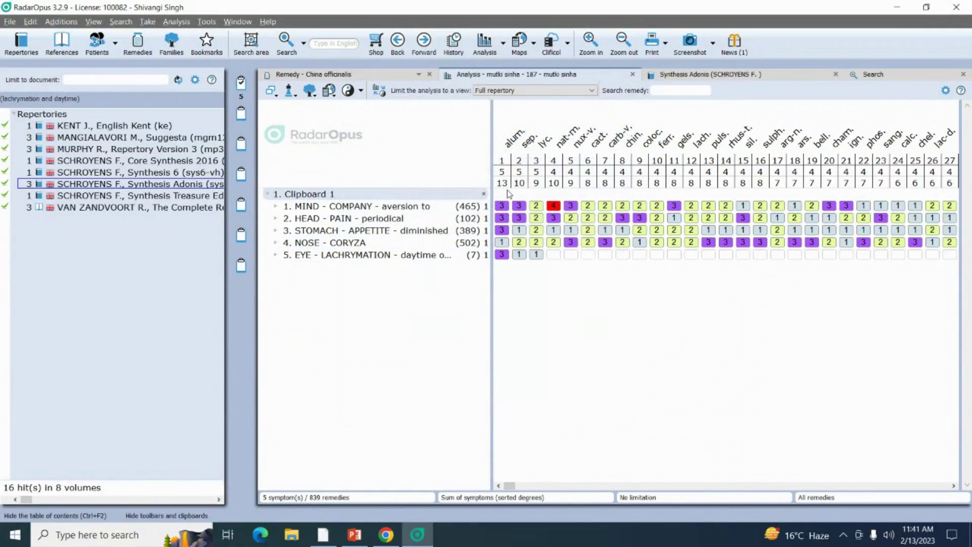